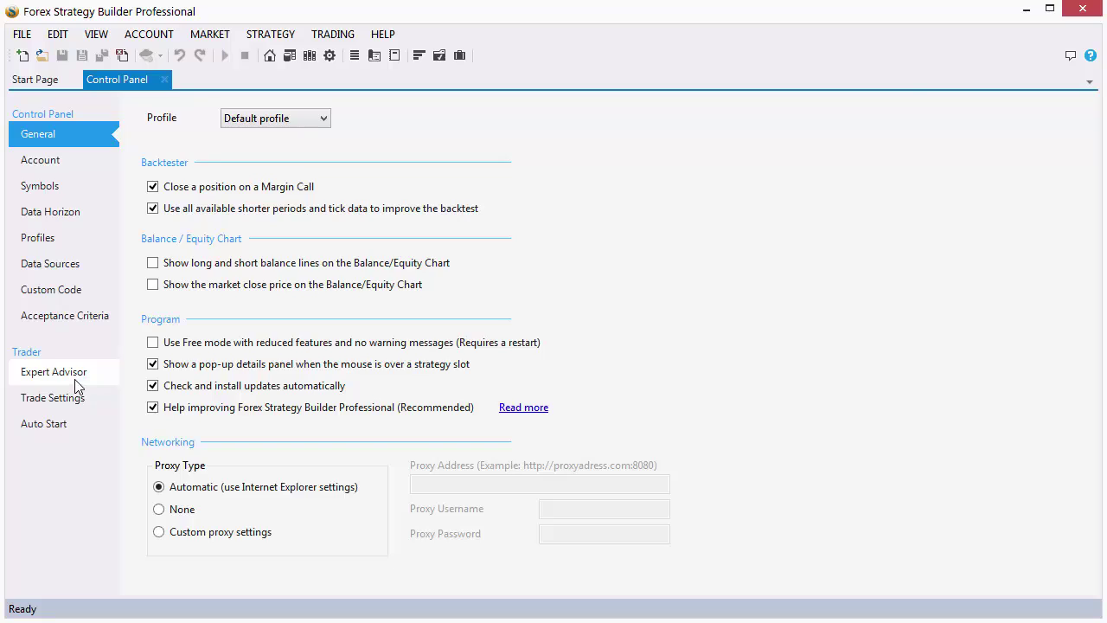
Clear the Expert Advisors export paths in the Control Panel and run the automatic search for installed MT4 terminals
{"action": "left_click", "coordinate": [75, 381]}
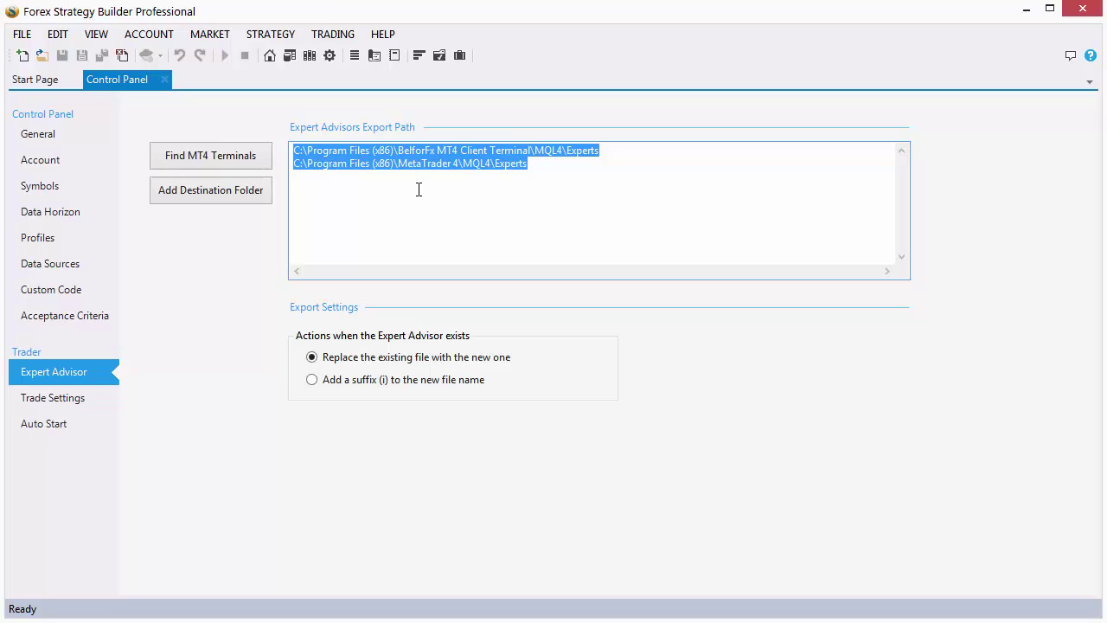
{"action": "left_click_drag", "start_coordinate": [419, 188], "coordinate": [277, 151]}
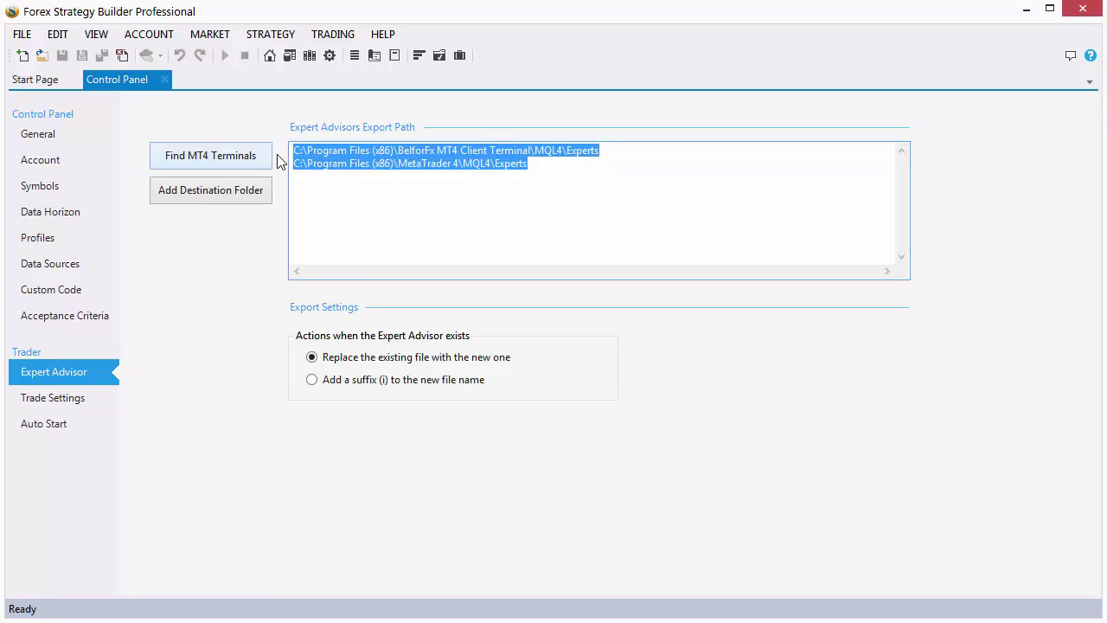
{"action": "key", "text": "Delete"}
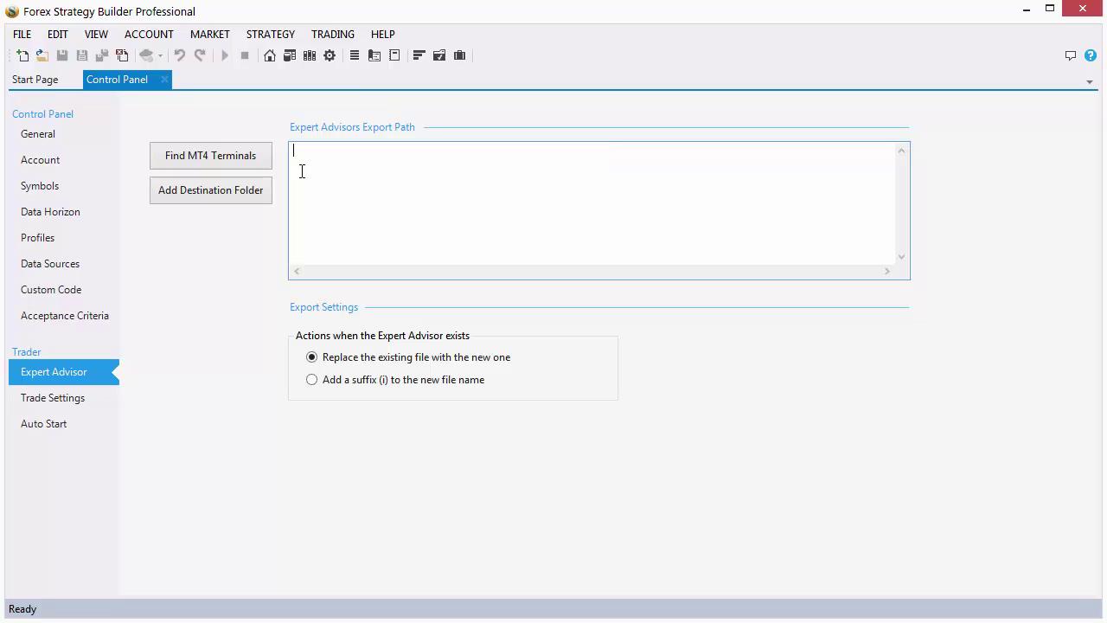
{"action": "left_click", "coordinate": [249, 164]}
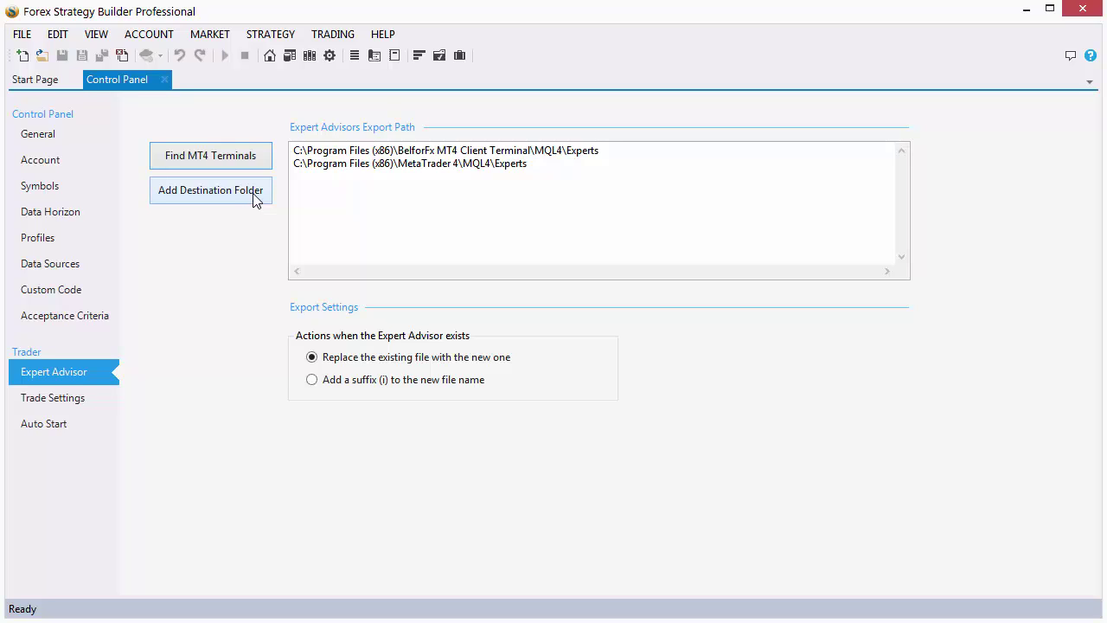
Add the Desktop folder as another destination for exported Expert Advisors
{"action": "left_click", "coordinate": [352, 192]}
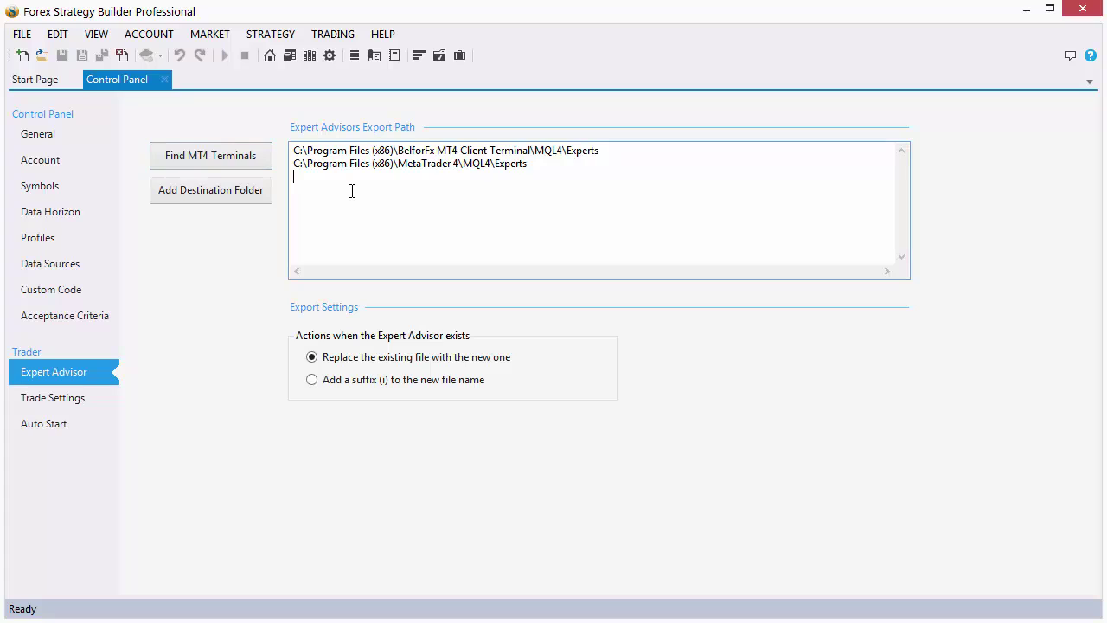
{"action": "left_click", "coordinate": [260, 194]}
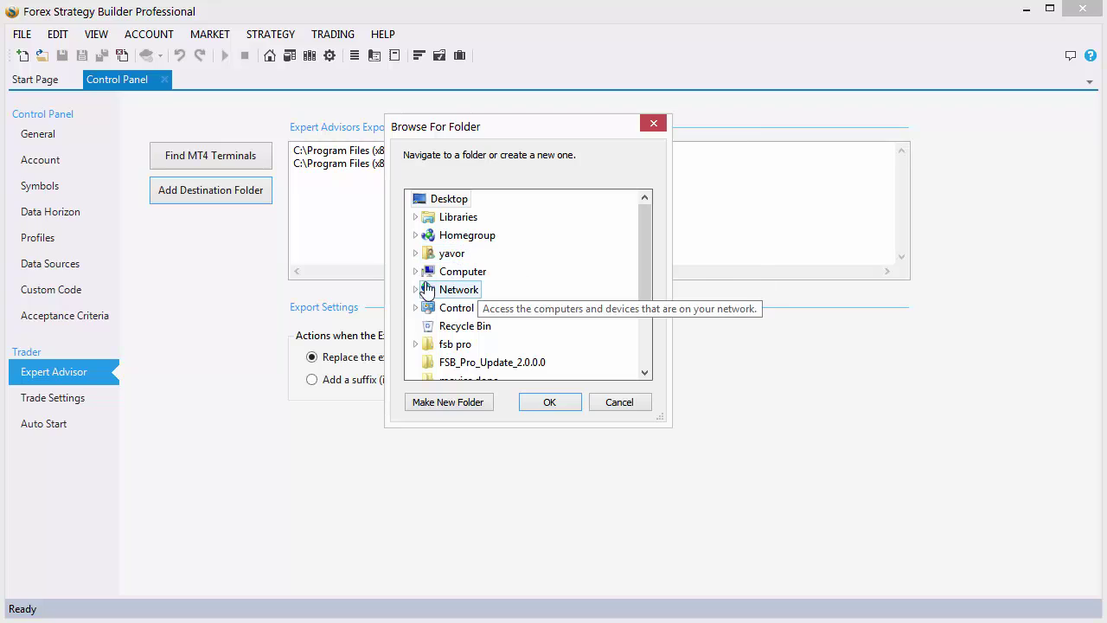
{"action": "left_click", "coordinate": [564, 403]}
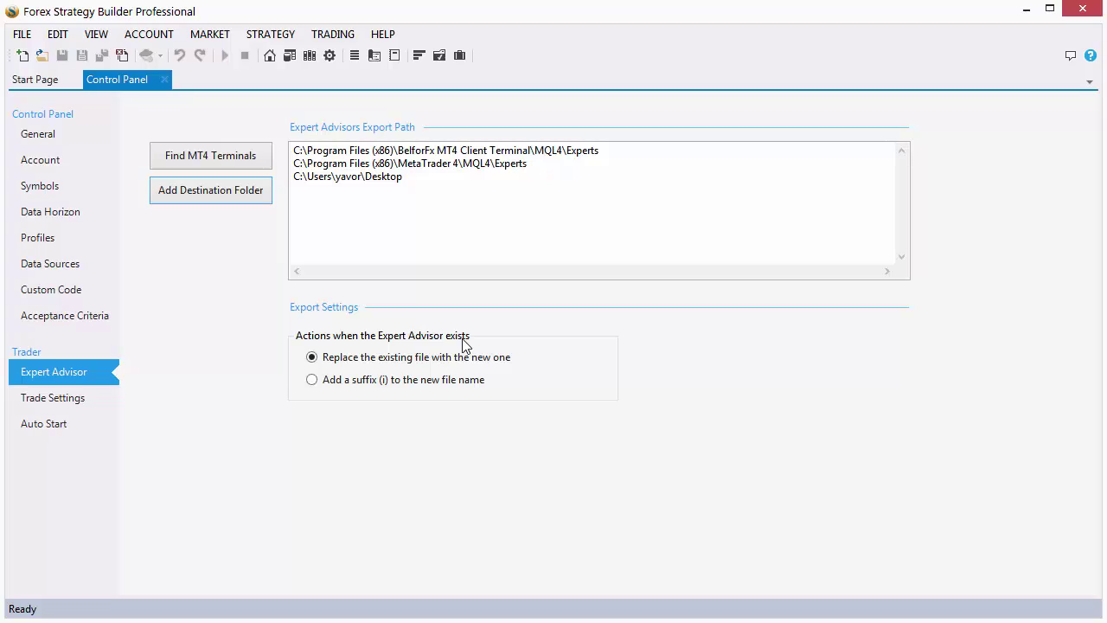
Create a new strategy and save it as My Strategy.xml in the Strategies folder
{"action": "left_click", "coordinate": [27, 57]}
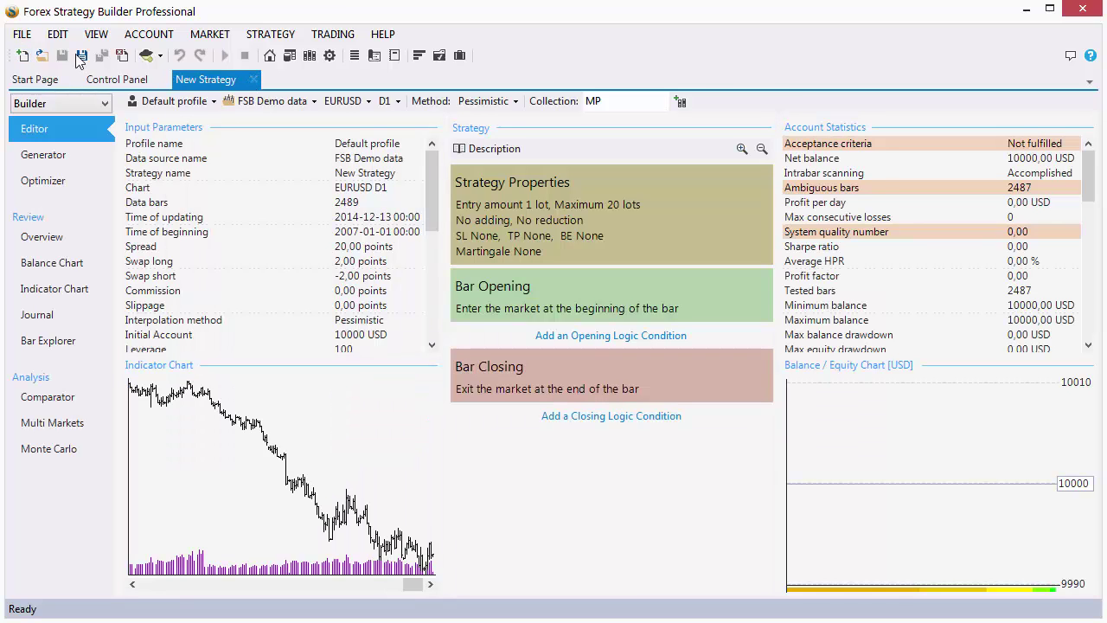
{"action": "left_click", "coordinate": [22, 35]}
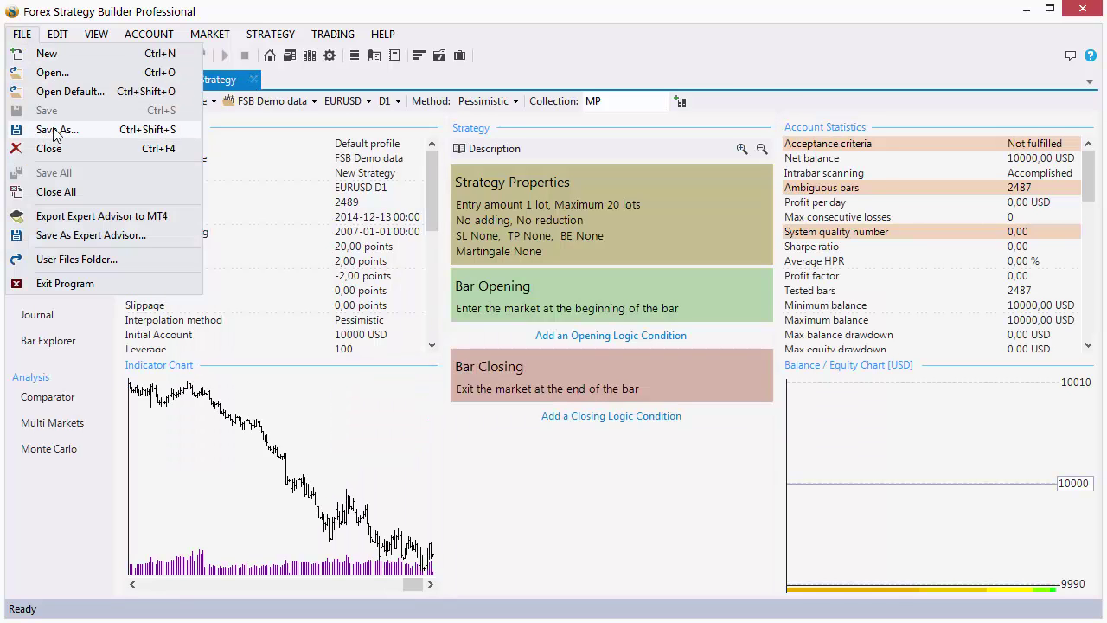
{"action": "left_click", "coordinate": [60, 132]}
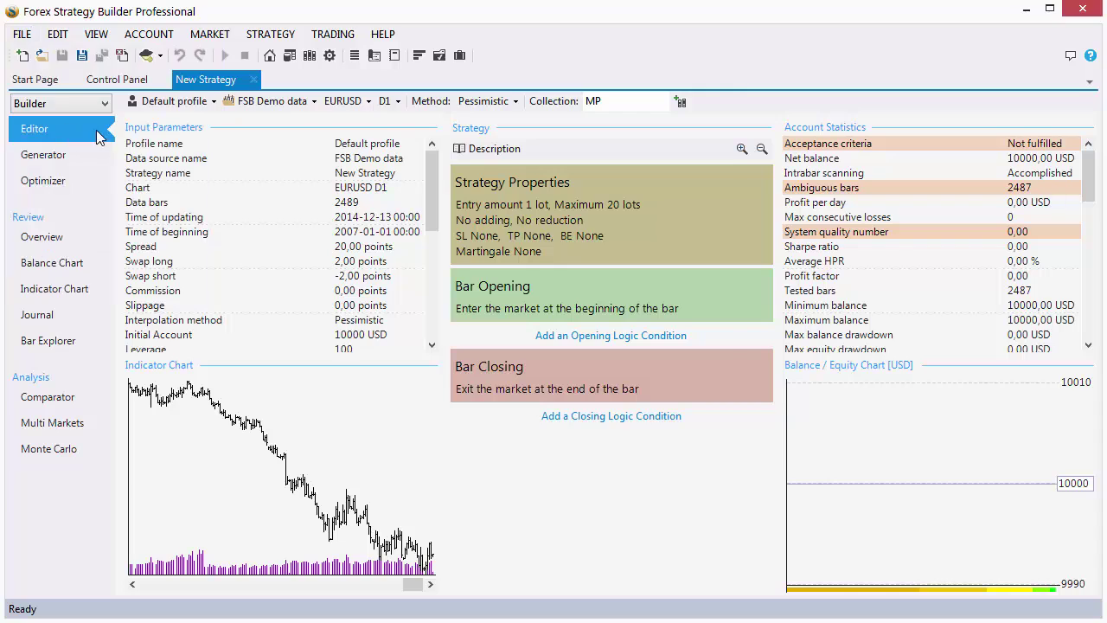
{"action": "left_click", "coordinate": [189, 388]}
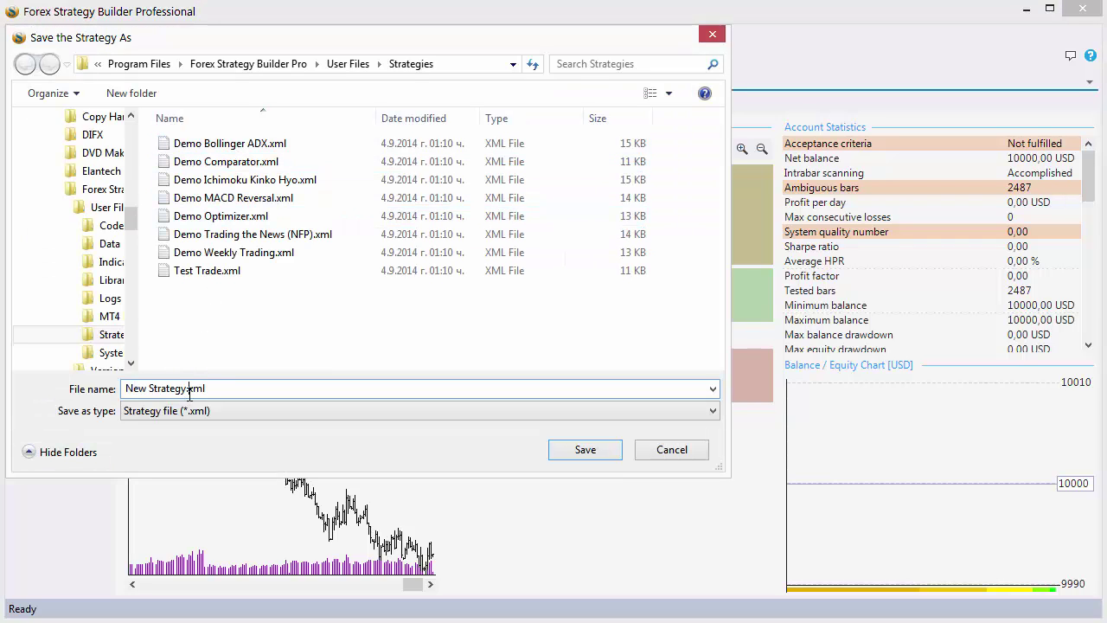
{"action": "left_click_drag", "start_coordinate": [184, 389], "coordinate": [95, 369]}
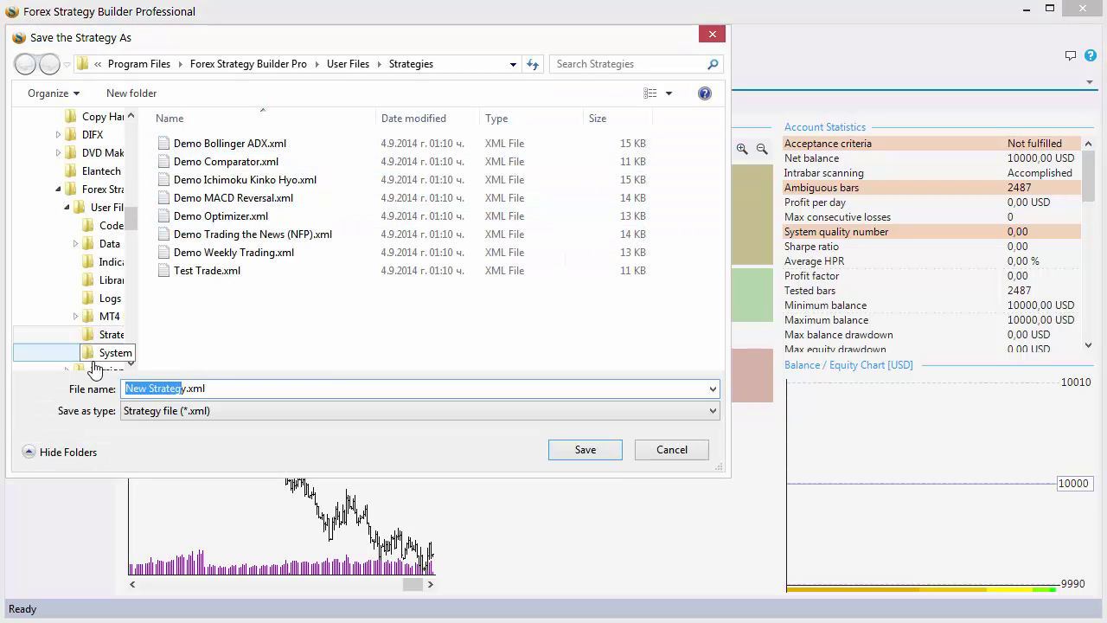
{"action": "key", "text": "Delete"}
{"action": "key", "text": "Delete"}
{"action": "type", "text": "My Strate"}
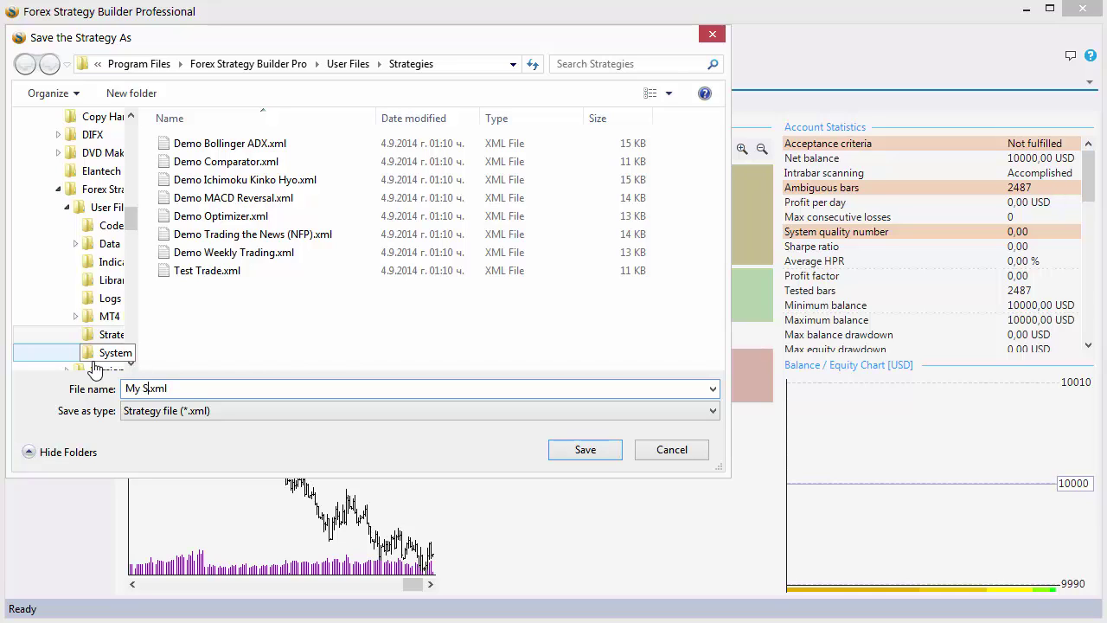
{"action": "type", "text": "gy"}
{"action": "left_click", "coordinate": [576, 452]}
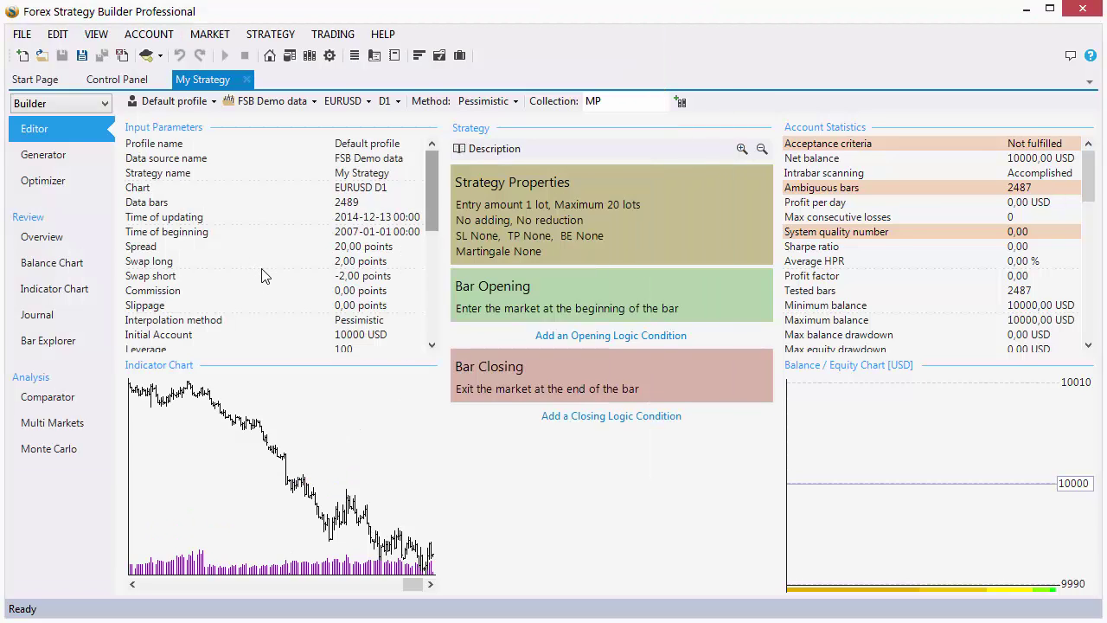
Export My Strategy as an Expert Advisor to MT4, then switch to MetaTrader 4 and refresh the Expert Advisors list
{"action": "left_click", "coordinate": [152, 59]}
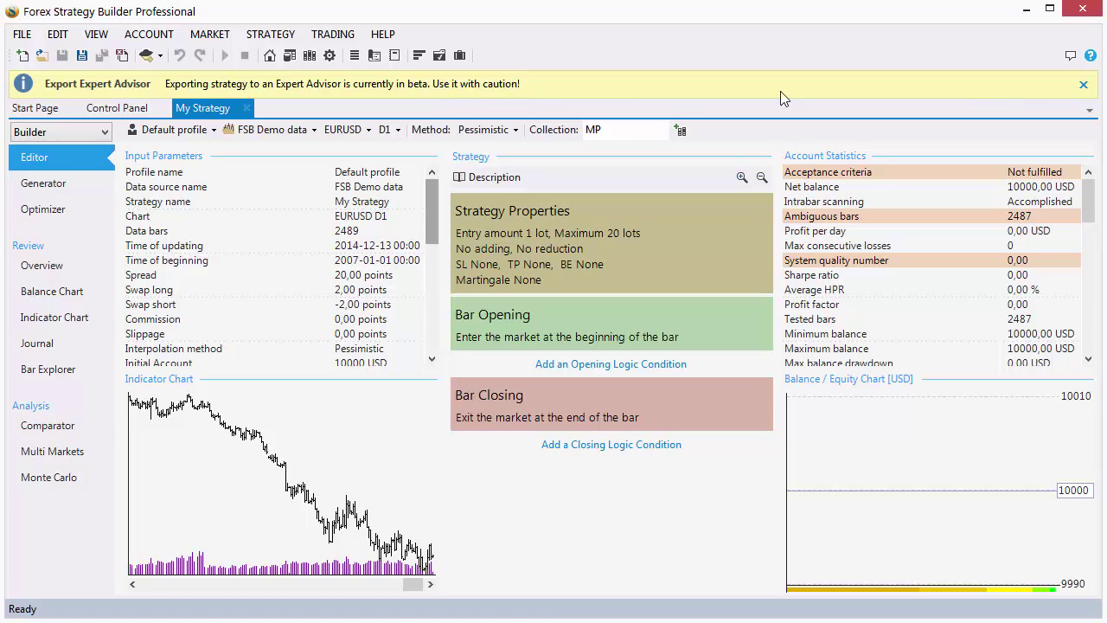
{"action": "left_click", "coordinate": [1083, 84]}
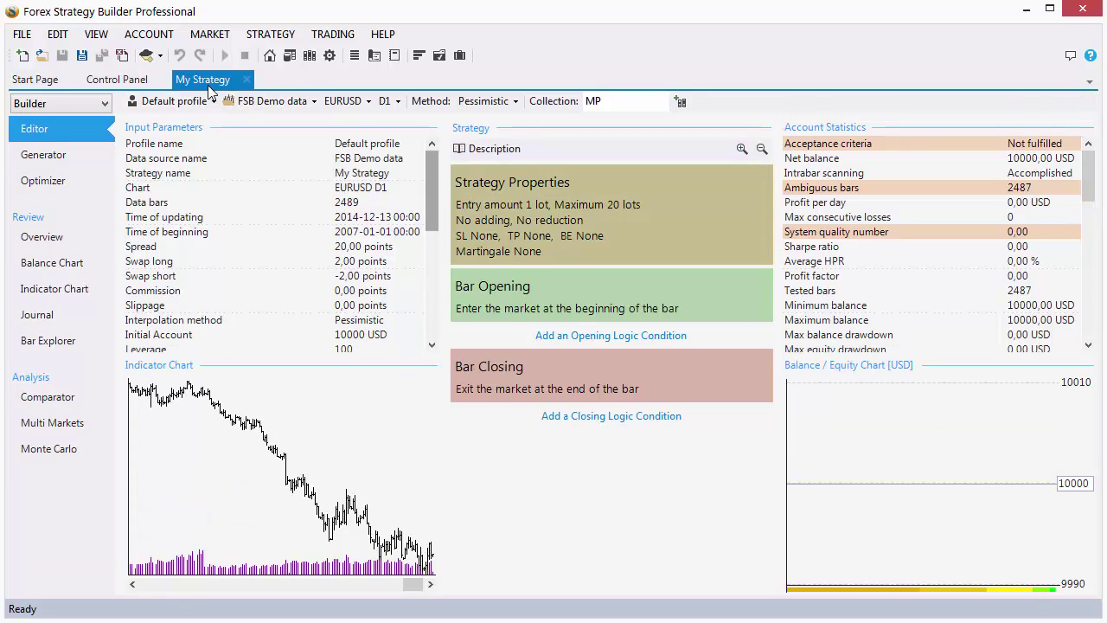
{"action": "mouse_move", "coordinate": [755, 622]}
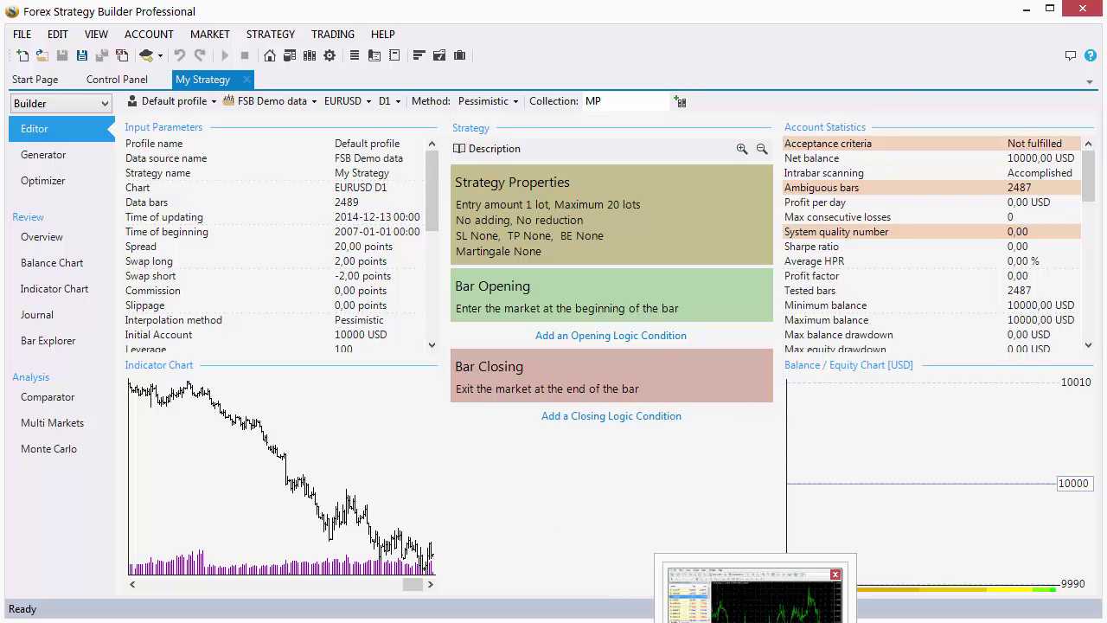
{"action": "left_click", "coordinate": [755, 597]}
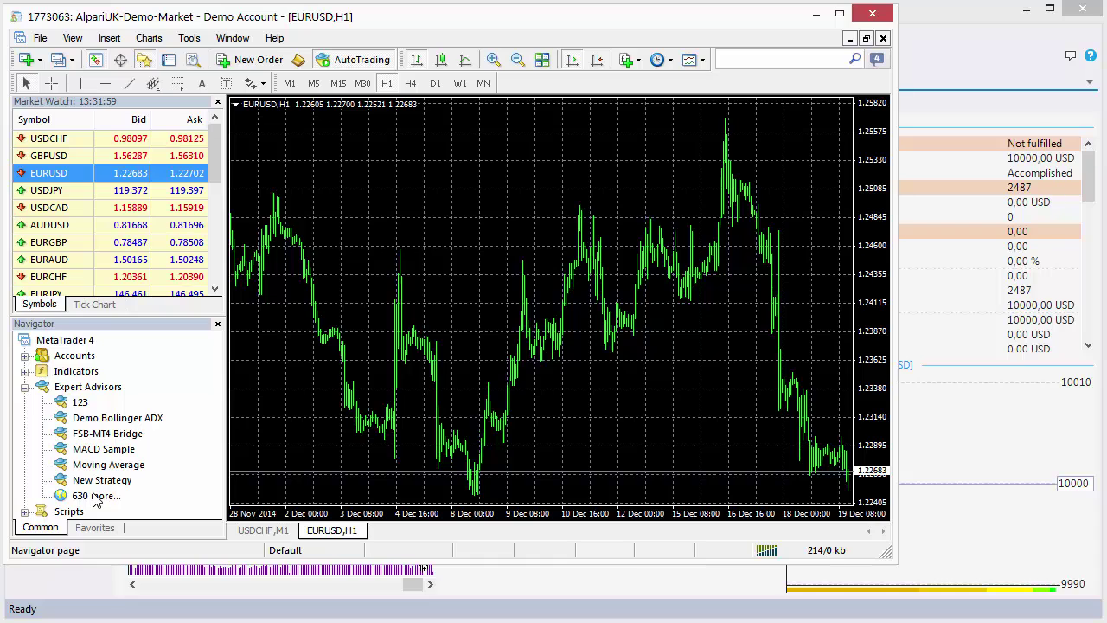
{"action": "right_click", "coordinate": [84, 391]}
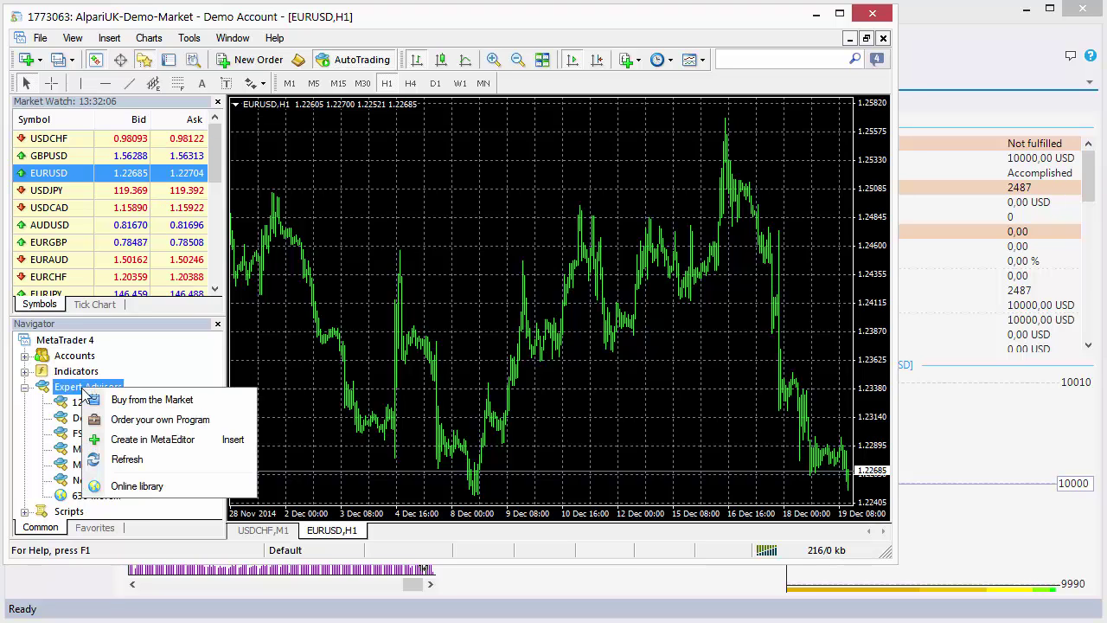
{"action": "left_click", "coordinate": [128, 459]}
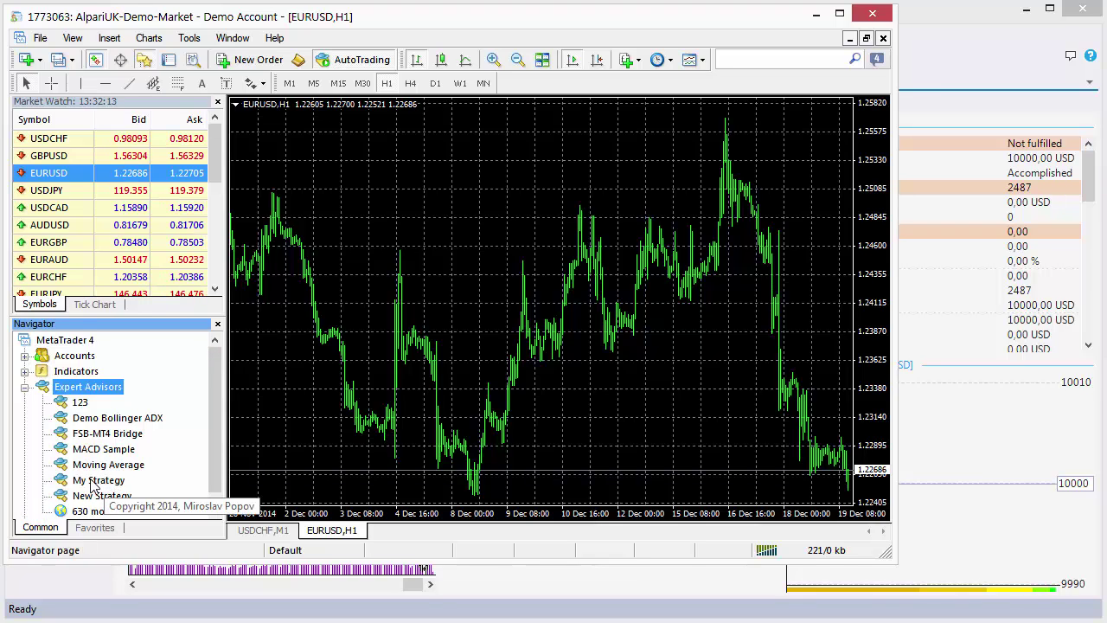
Open a new EURUSD chart and attach the My Strategy Expert Advisor to it, checking that live trading is allowed
{"action": "right_click", "coordinate": [59, 174]}
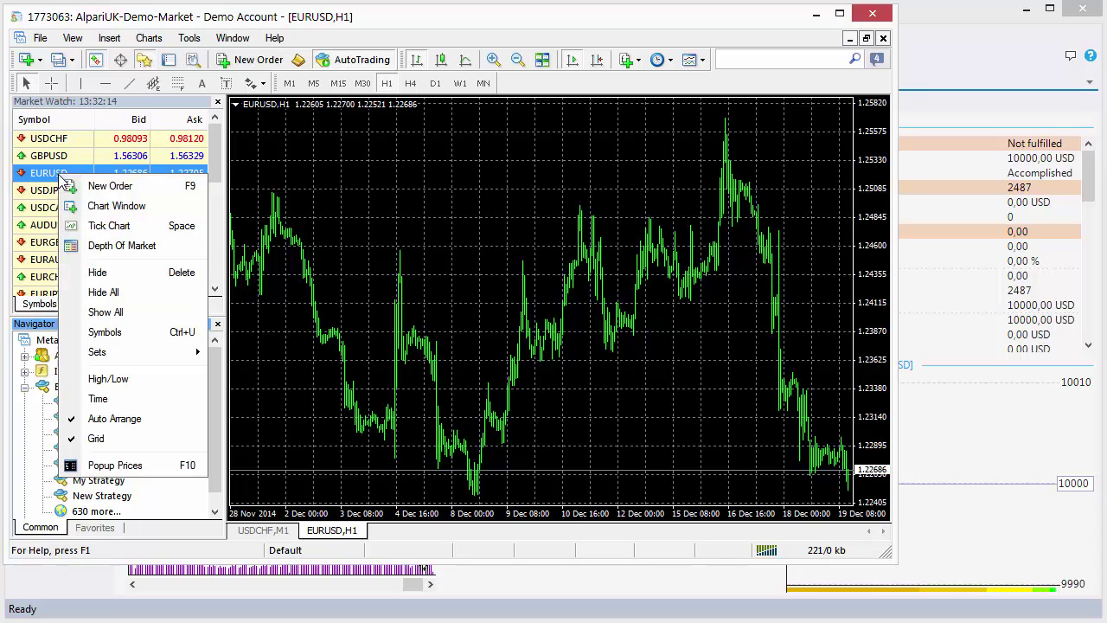
{"action": "left_click", "coordinate": [110, 207]}
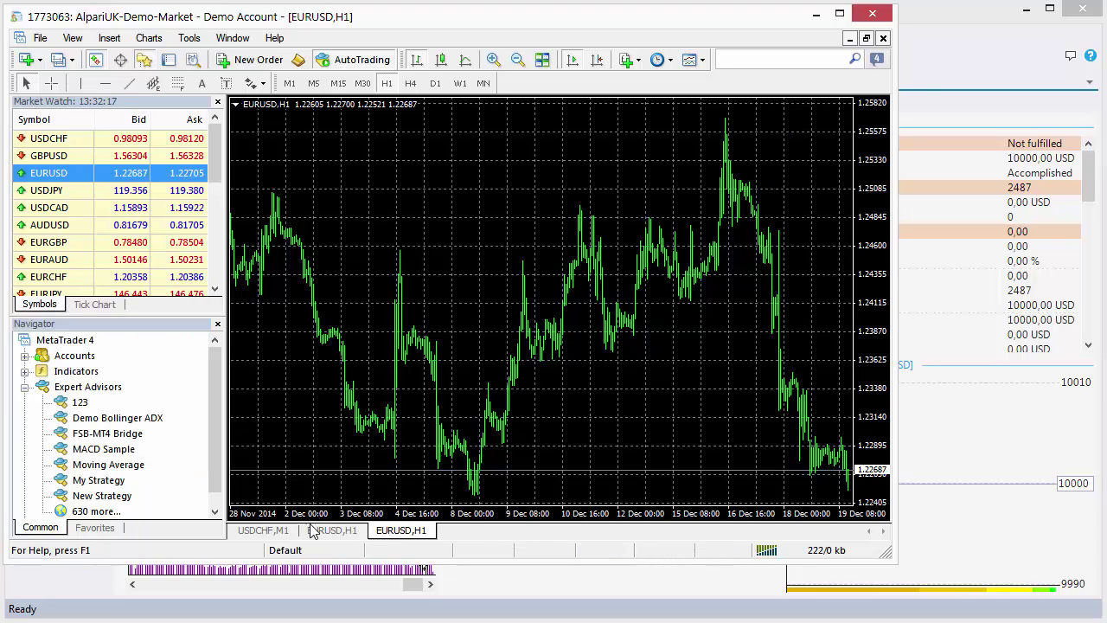
{"action": "double_click", "coordinate": [83, 483]}
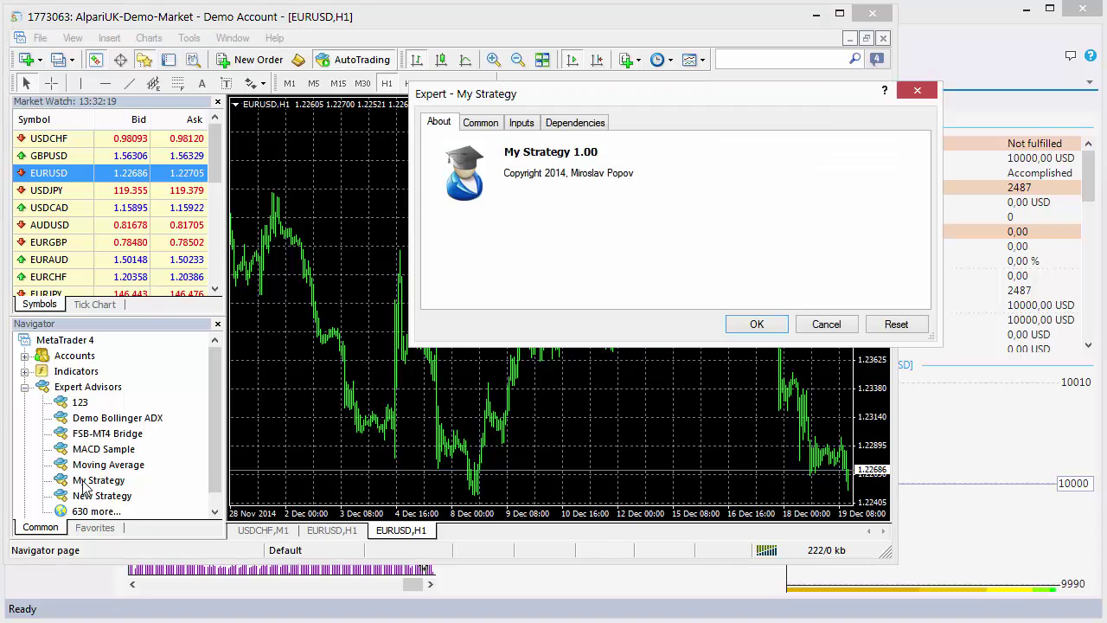
{"action": "left_click", "coordinate": [822, 329]}
{"action": "left_click_drag", "start_coordinate": [83, 483], "coordinate": [346, 403]}
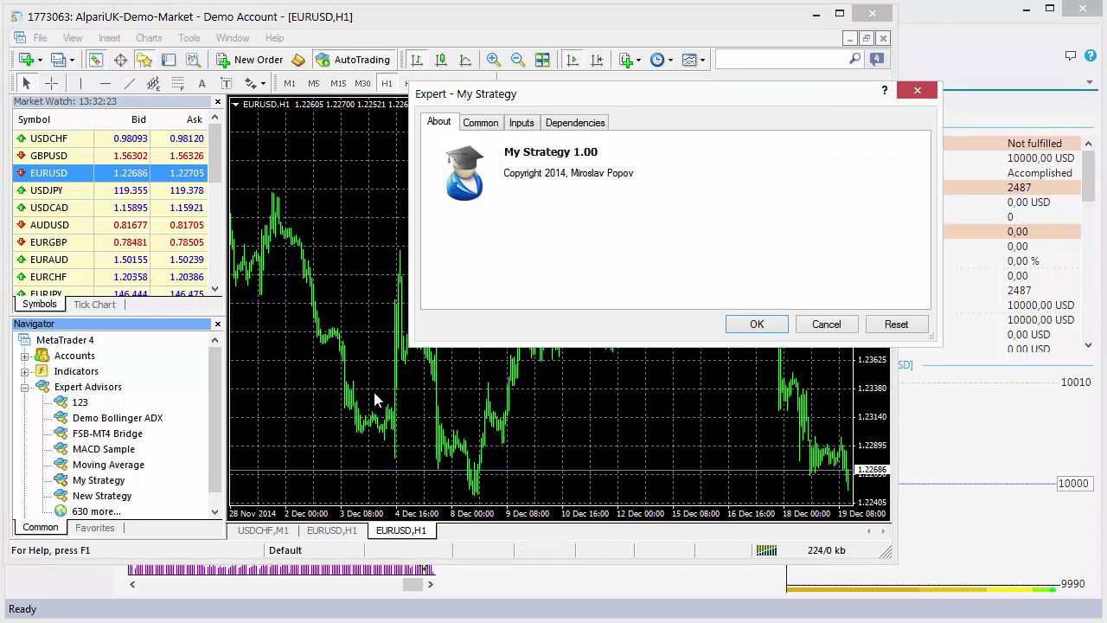
{"action": "left_click_drag", "start_coordinate": [524, 100], "coordinate": [400, 139]}
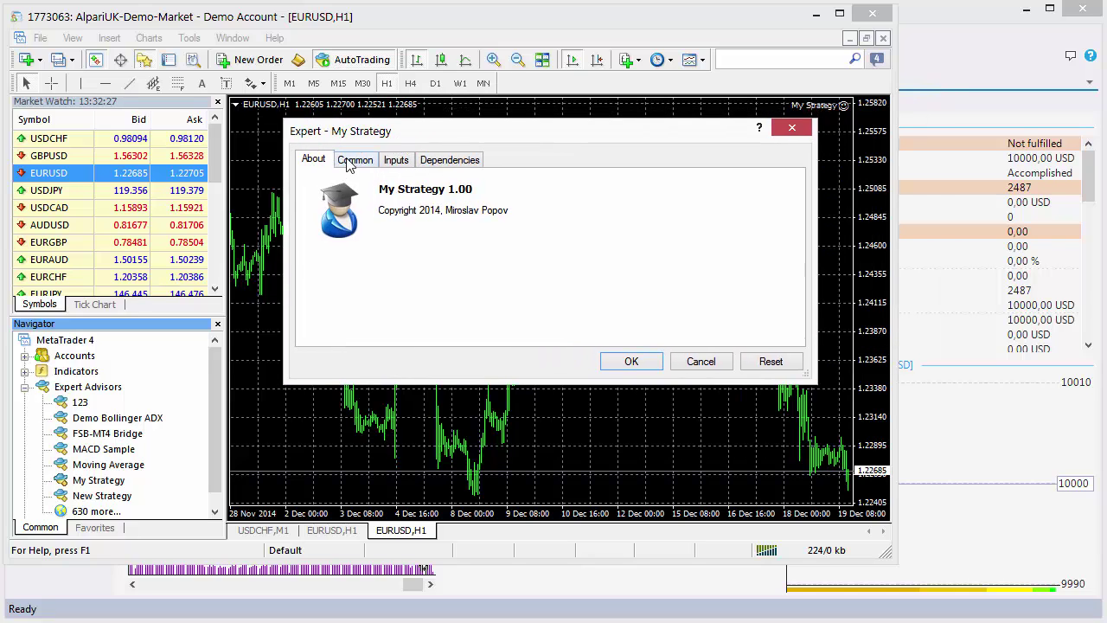
{"action": "left_click", "coordinate": [350, 163]}
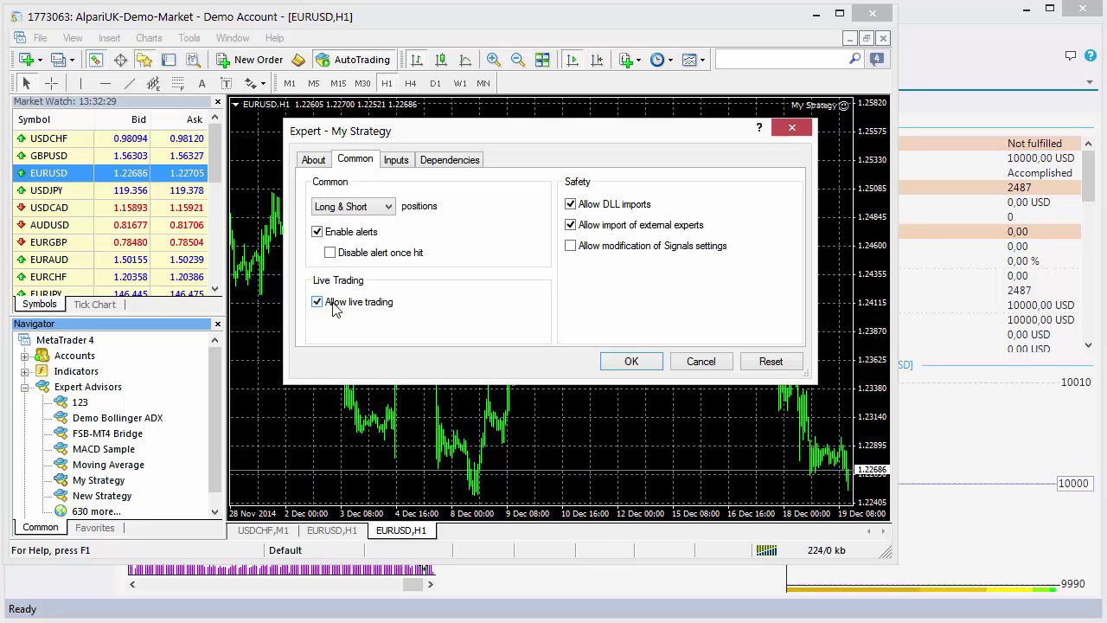
{"action": "left_click", "coordinate": [641, 364]}
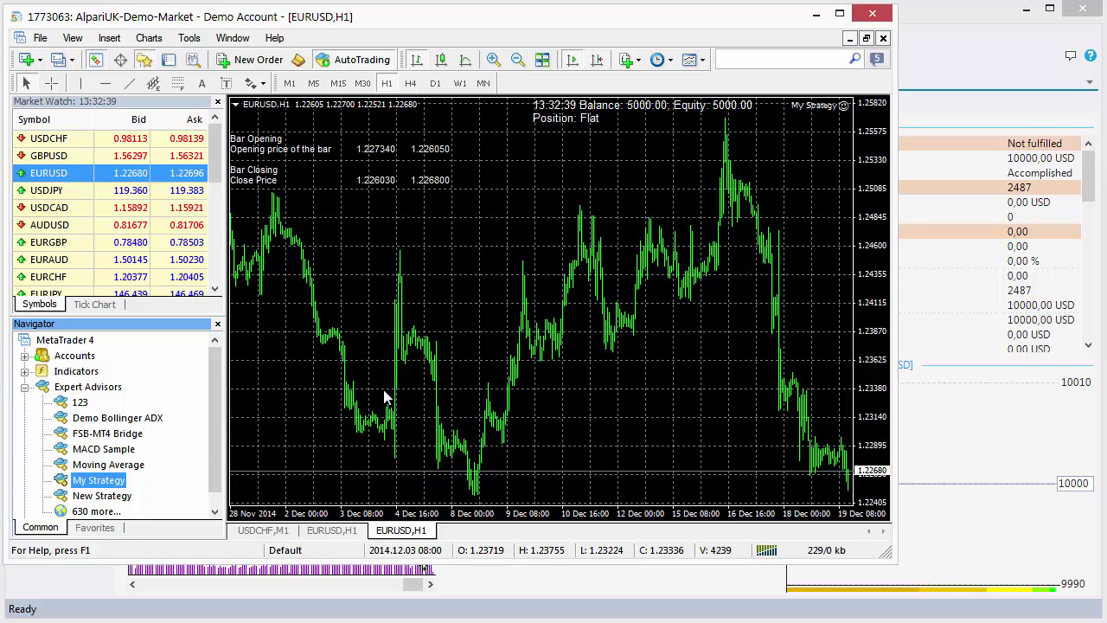
Switch back to Forex Strategy Builder Professional, check the Expert Advisor export settings, and export My Strategy again
{"action": "left_click", "coordinate": [959, 63]}
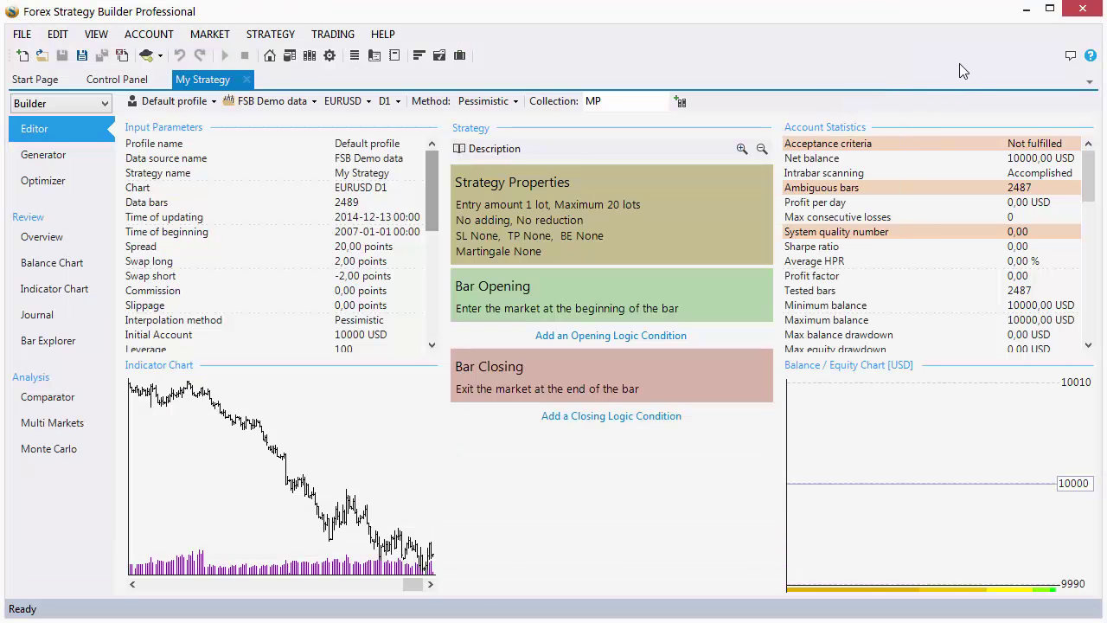
{"action": "left_click", "coordinate": [107, 76]}
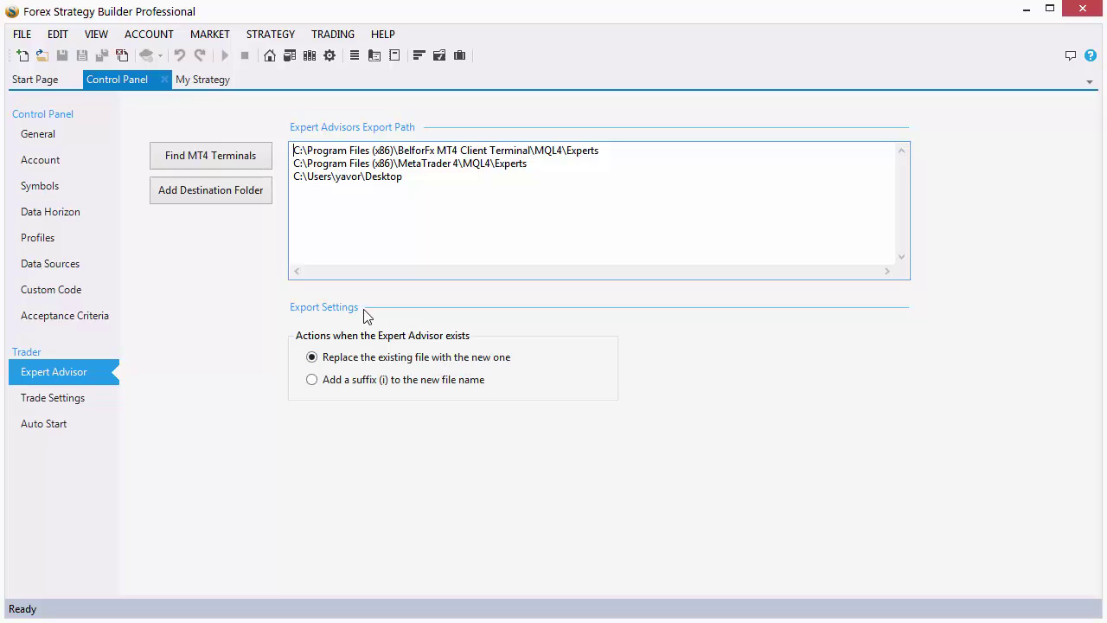
{"action": "left_click", "coordinate": [210, 88]}
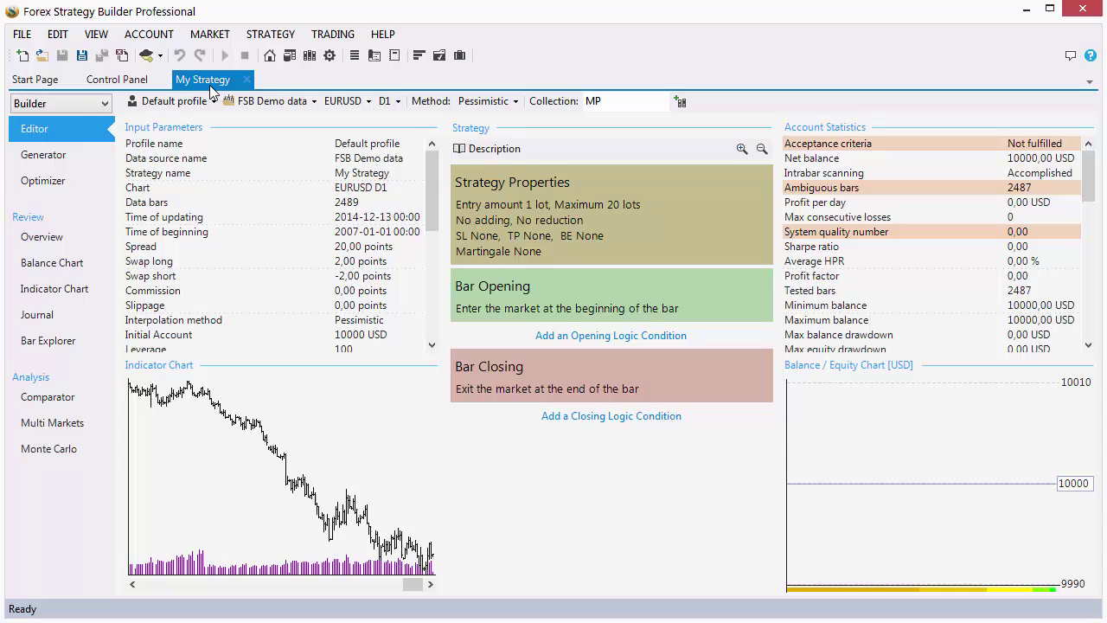
{"action": "left_click", "coordinate": [145, 57]}
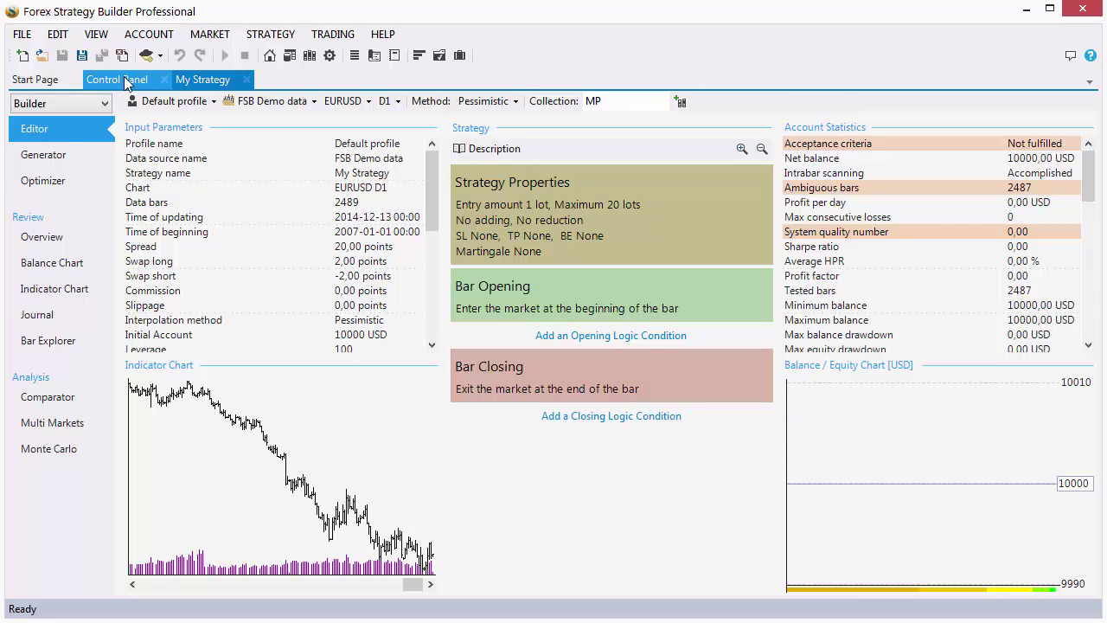
Set the export action for an existing Expert Advisor to "Add a suffix (i) to the new file name"
{"action": "left_click", "coordinate": [126, 79]}
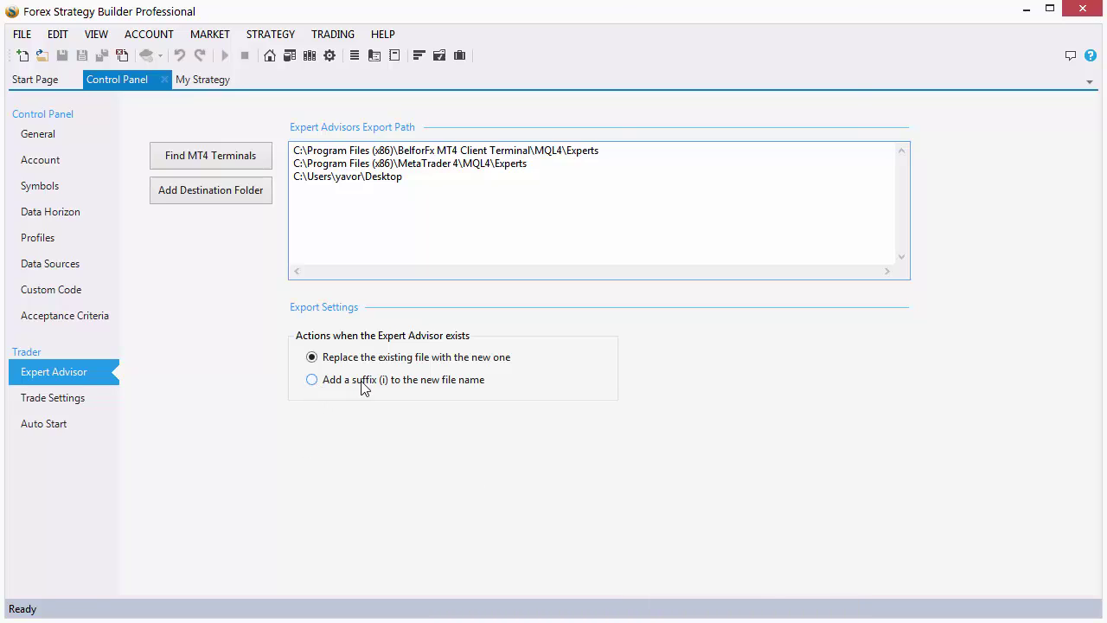
{"action": "left_click", "coordinate": [478, 387]}
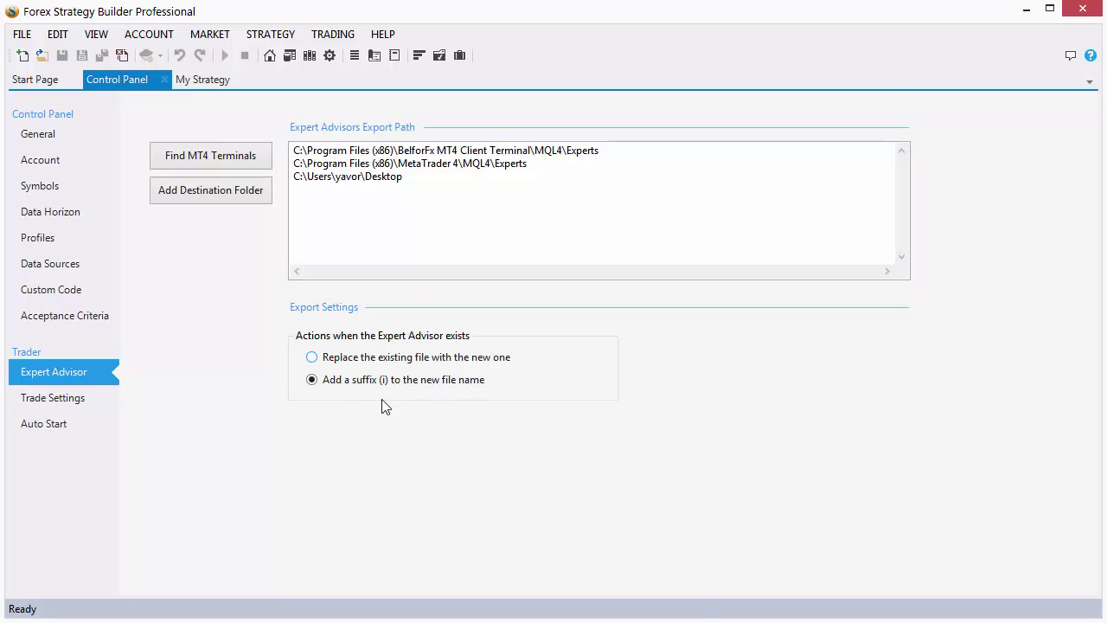
Switch to MetaTrader 4 and refresh the Expert Advisors list again
{"action": "key", "text": "alt+Tab"}
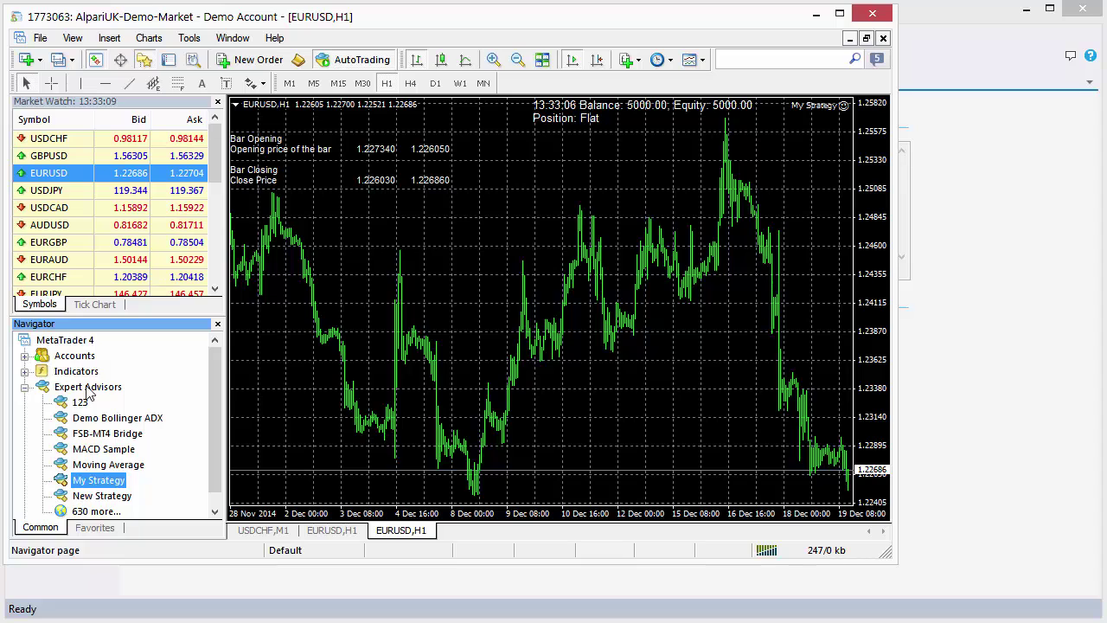
{"action": "right_click", "coordinate": [86, 387]}
{"action": "left_click", "coordinate": [138, 456]}
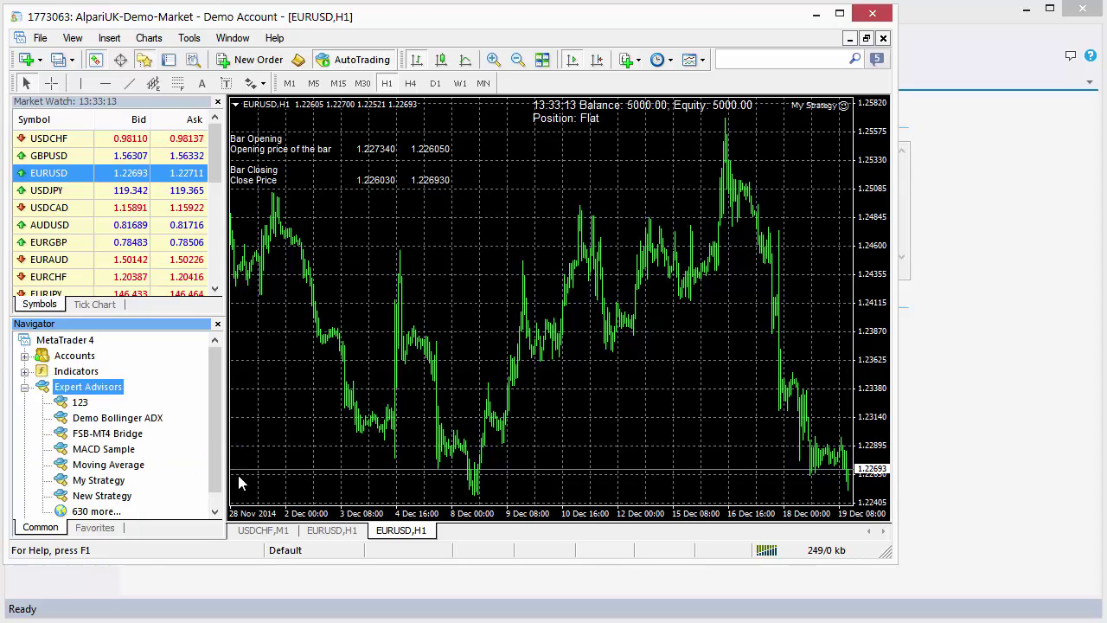
Export My Strategy again from Forex Strategy Builder Professional, and refresh the Expert Advisors list in MetaTrader 4
{"action": "left_click", "coordinate": [818, 14]}
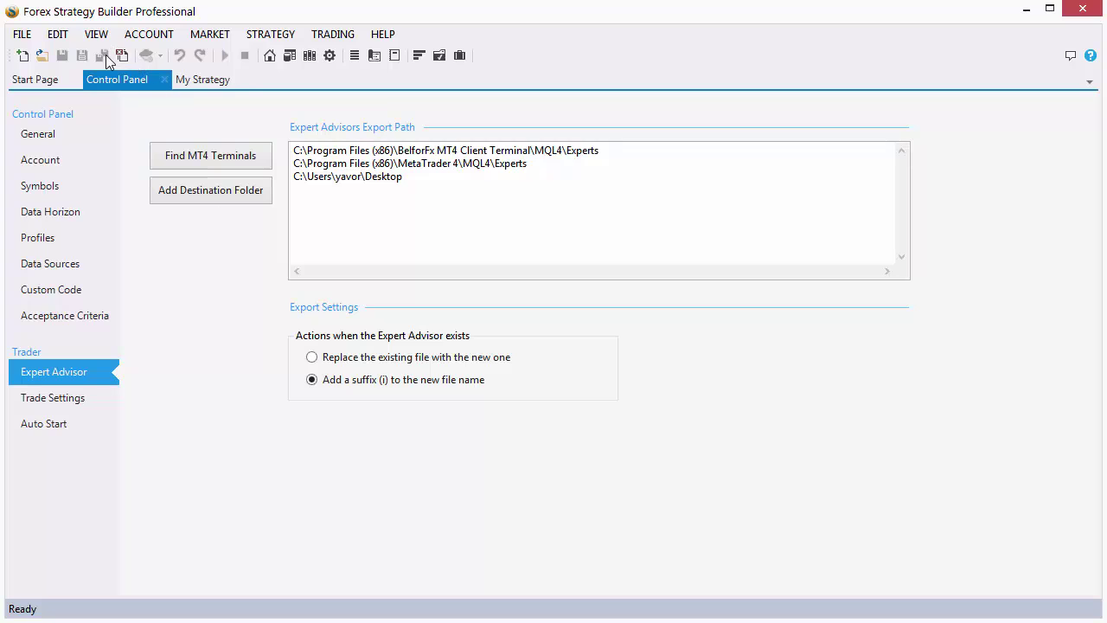
{"action": "left_click", "coordinate": [203, 80]}
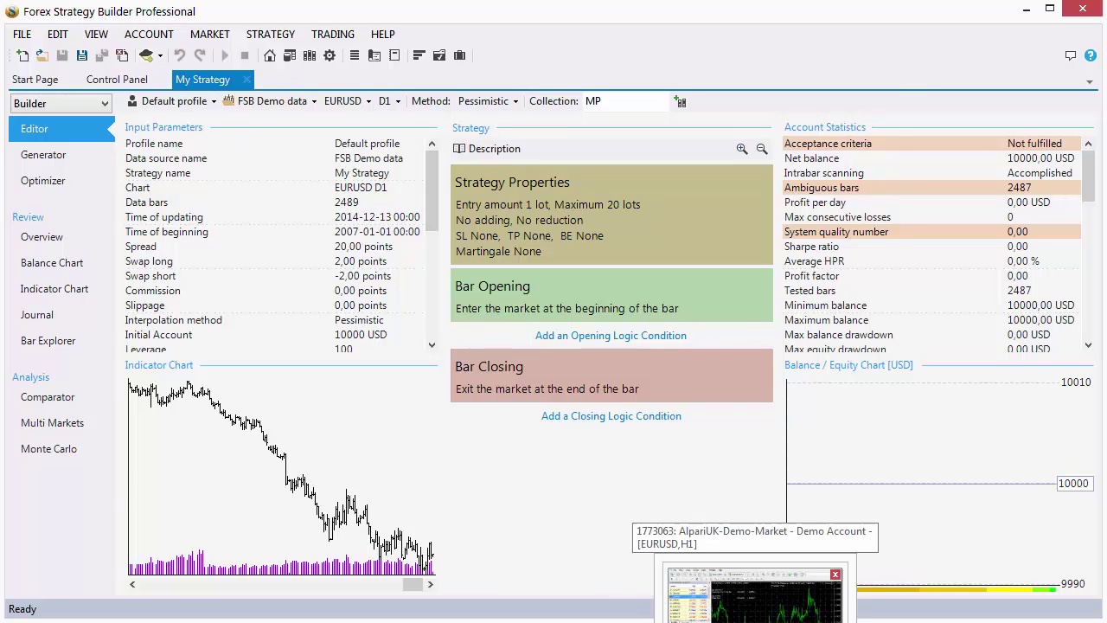
{"action": "left_click", "coordinate": [741, 593]}
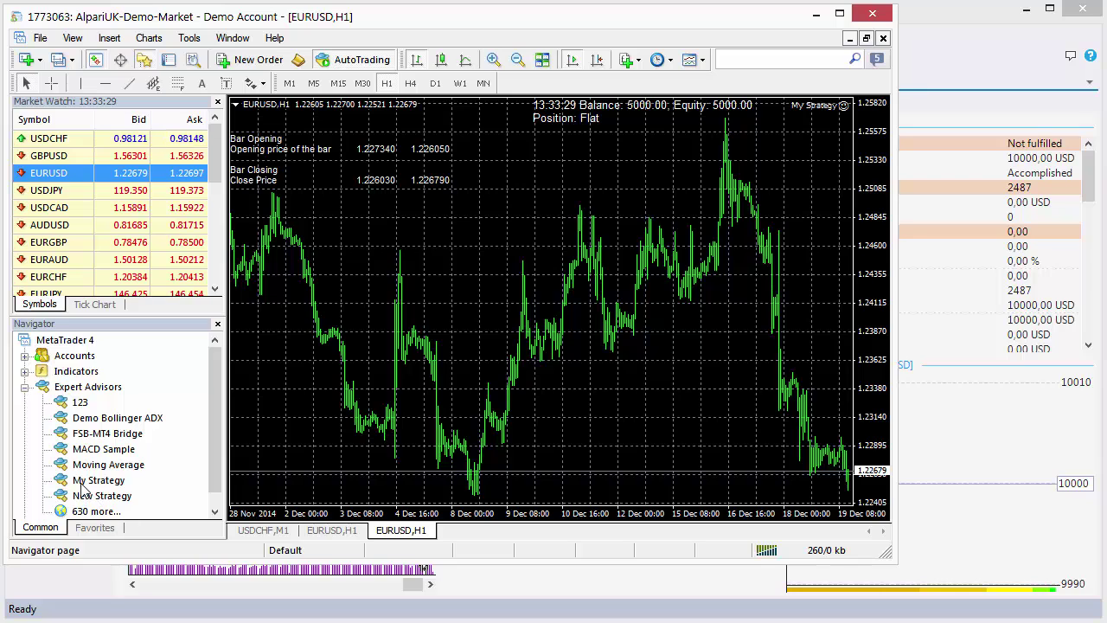
{"action": "right_click", "coordinate": [79, 388]}
{"action": "left_click", "coordinate": [143, 459]}
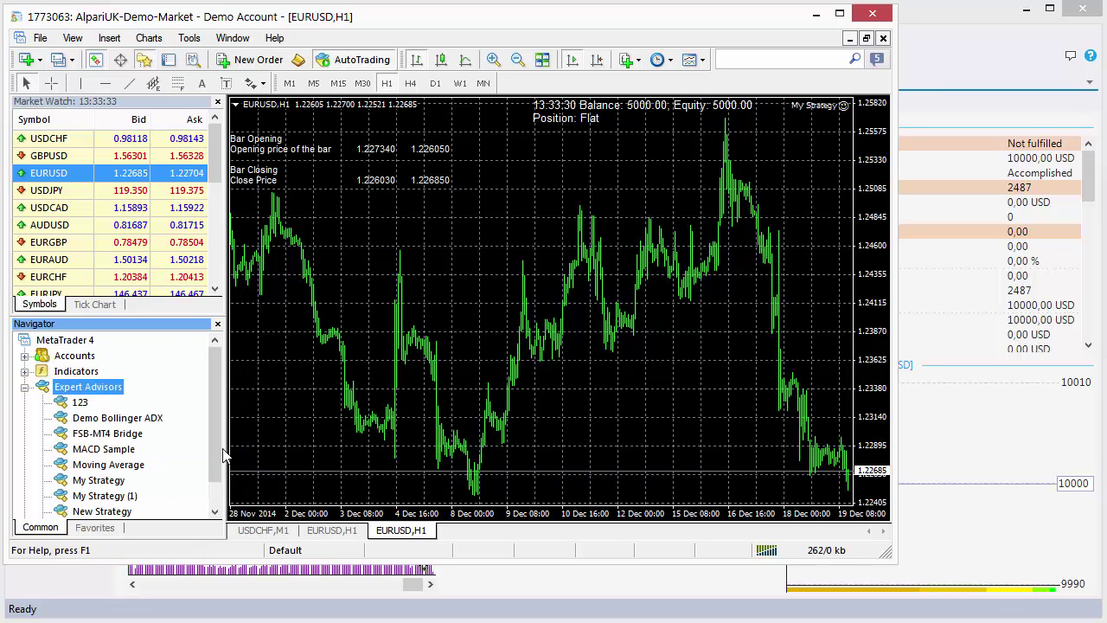
Attach the My Strategy (1) Expert Advisor to the EURUSD,H1 chart, replacing My Strategy and accepting its default settings
{"action": "scroll", "coordinate": [132, 481], "scroll_direction": "down", "scroll_amount": 1}
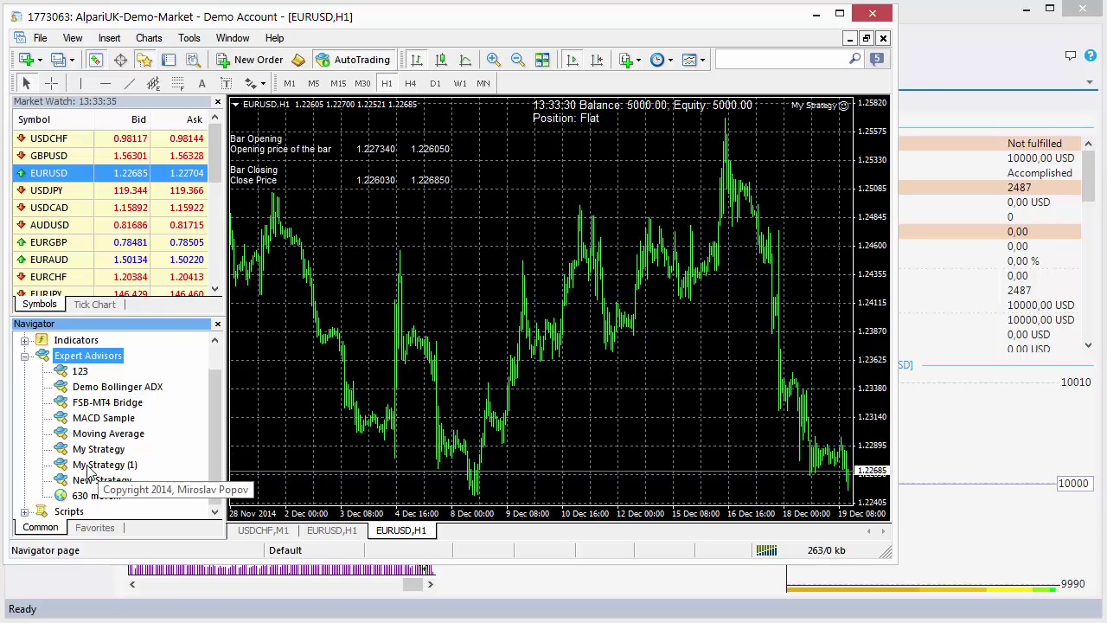
{"action": "left_click", "coordinate": [99, 465]}
{"action": "left_click_drag", "start_coordinate": [367, 406], "coordinate": [367, 406]}
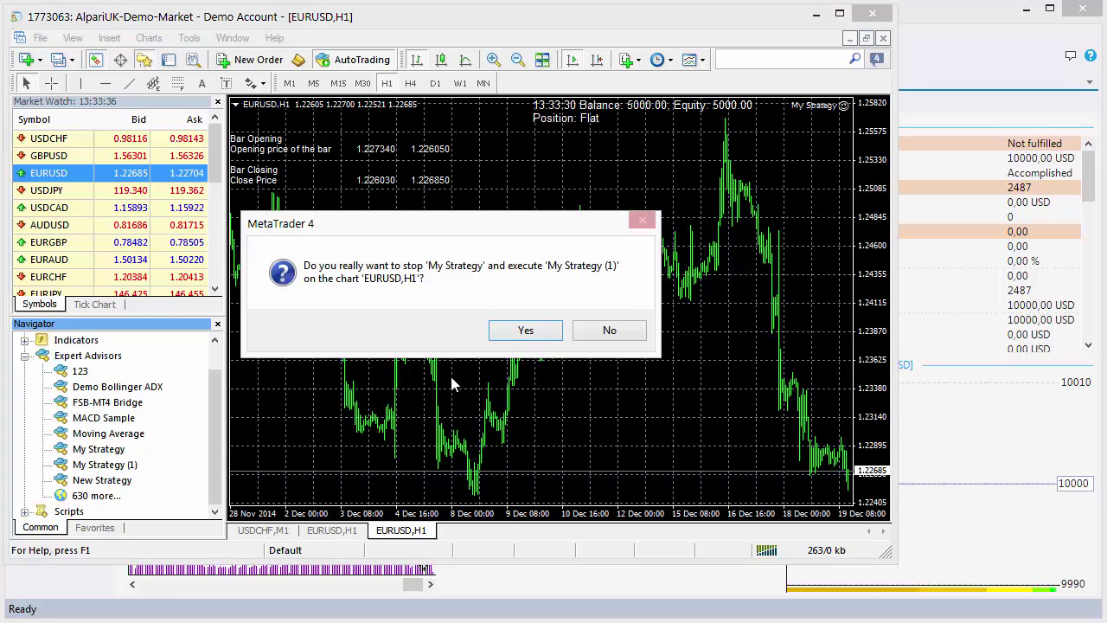
{"action": "left_click", "coordinate": [523, 329]}
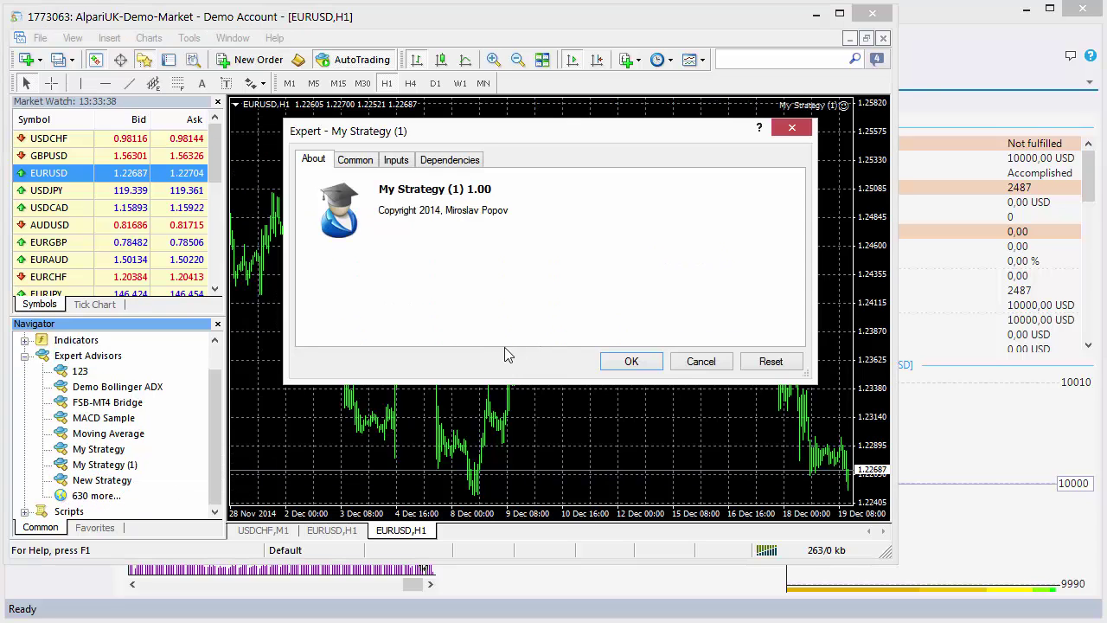
{"action": "left_click", "coordinate": [637, 362]}
Switch back to Forex Strategy Builder Professional and show the Expert Advisor export settings in the Control Panel
{"action": "left_click", "coordinate": [931, 64]}
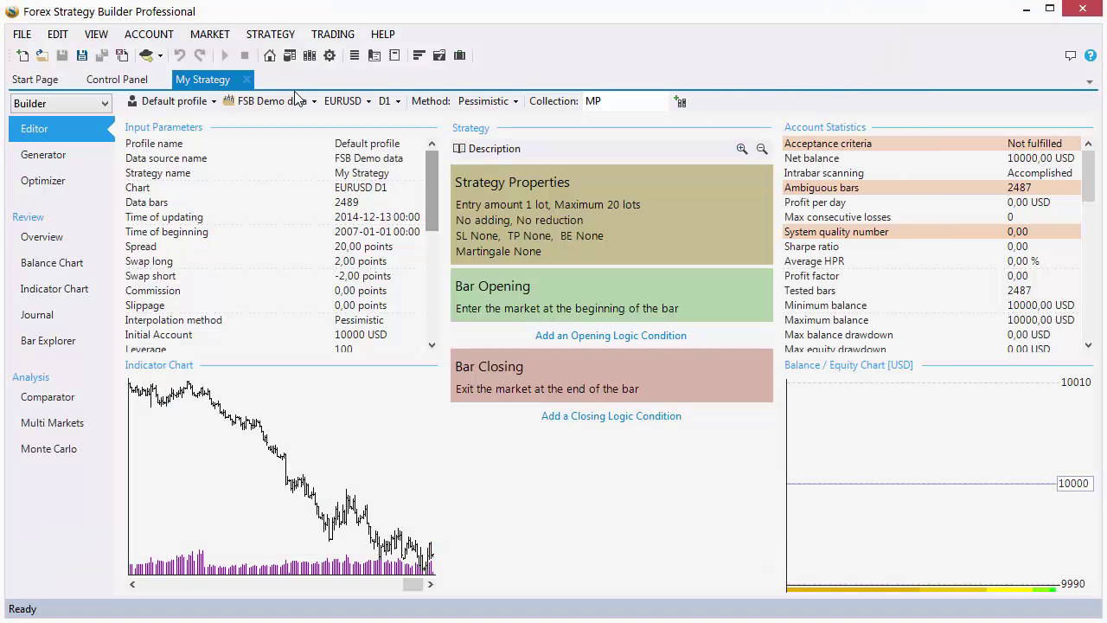
{"action": "left_click", "coordinate": [117, 78]}
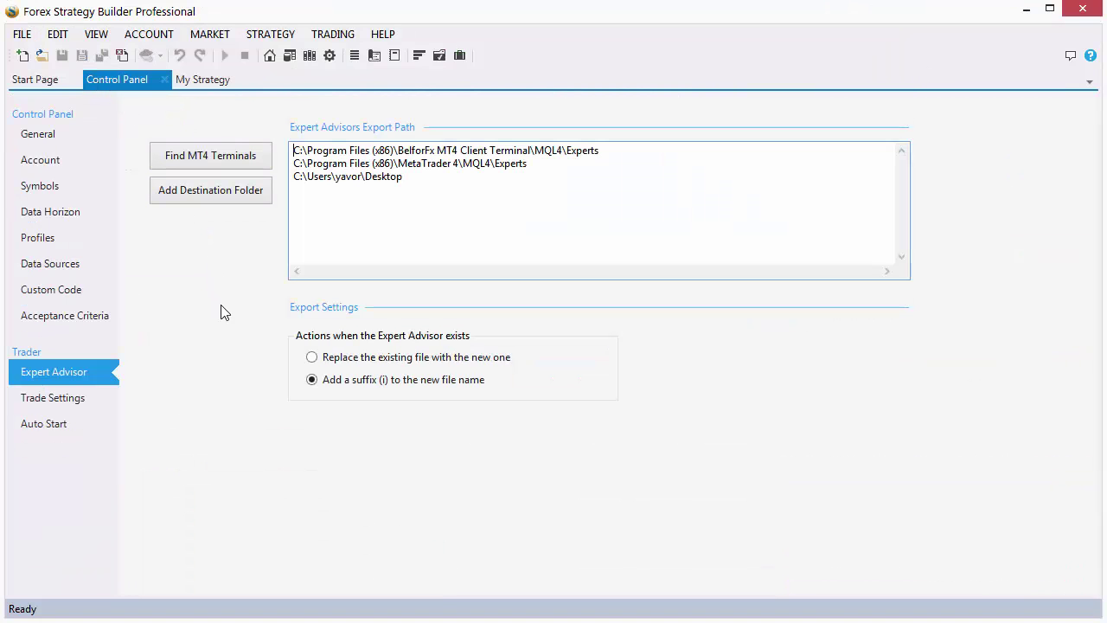